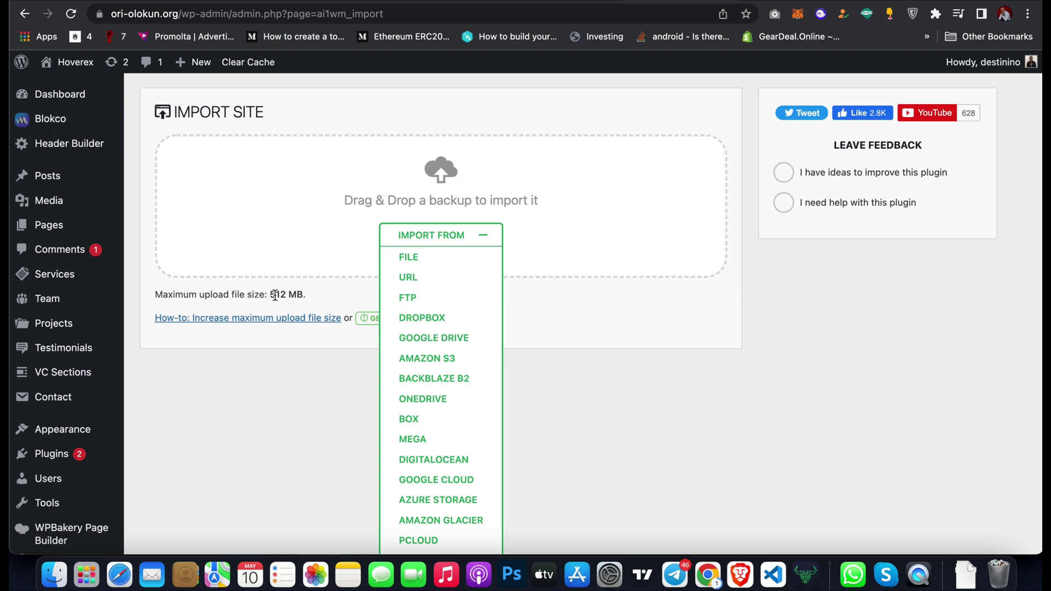
- Highlight the 'Maximum upload file size: 512 MB' text, then switch to the ryankozak.com article
click(304, 295)
drag(304, 294, 271, 294)
click(274, 294)
key(ctrl+Tab)
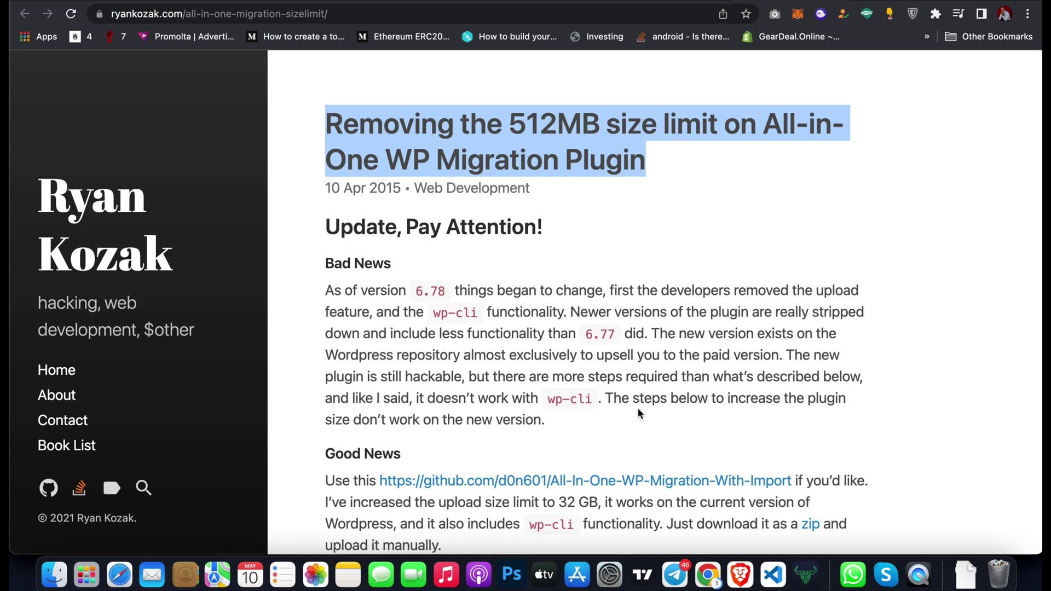
click(637, 199)
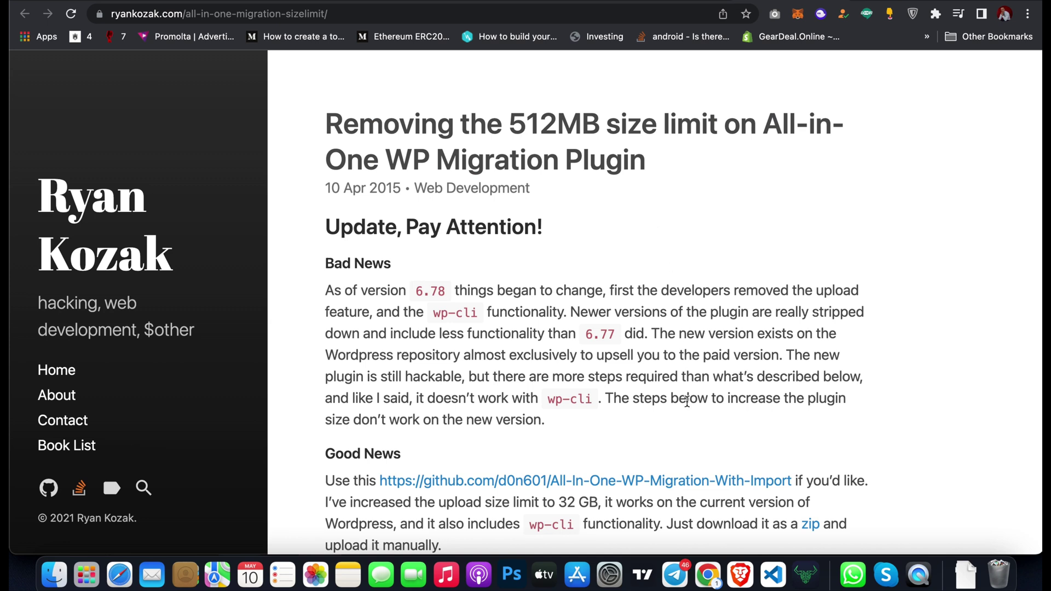
scroll(670, 389, down, 2)
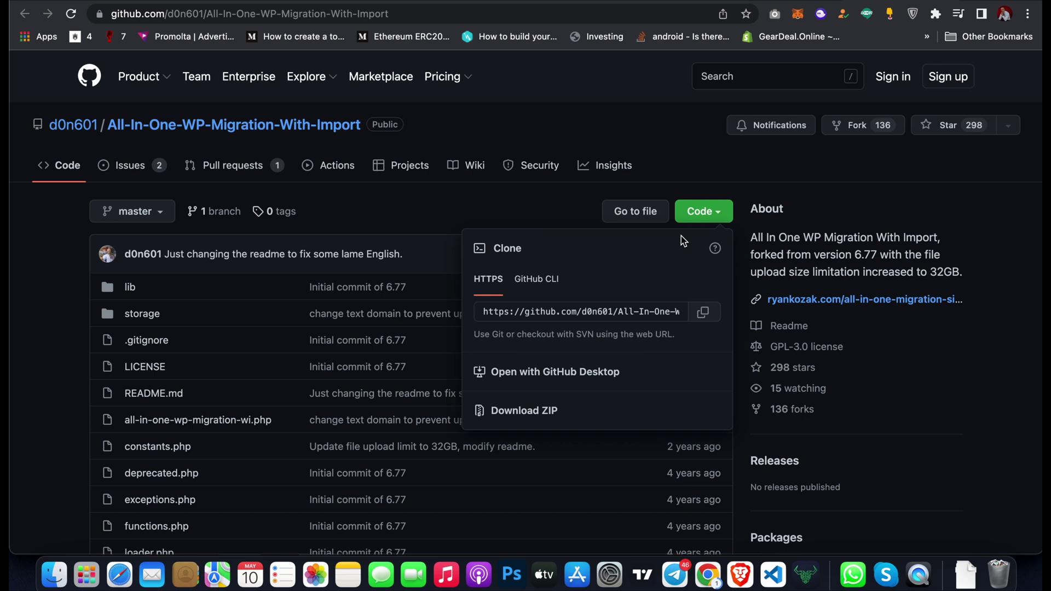
- Download the All-In-One-WP-Migration-With-Import repository as a ZIP saved to Downloads
click(671, 187)
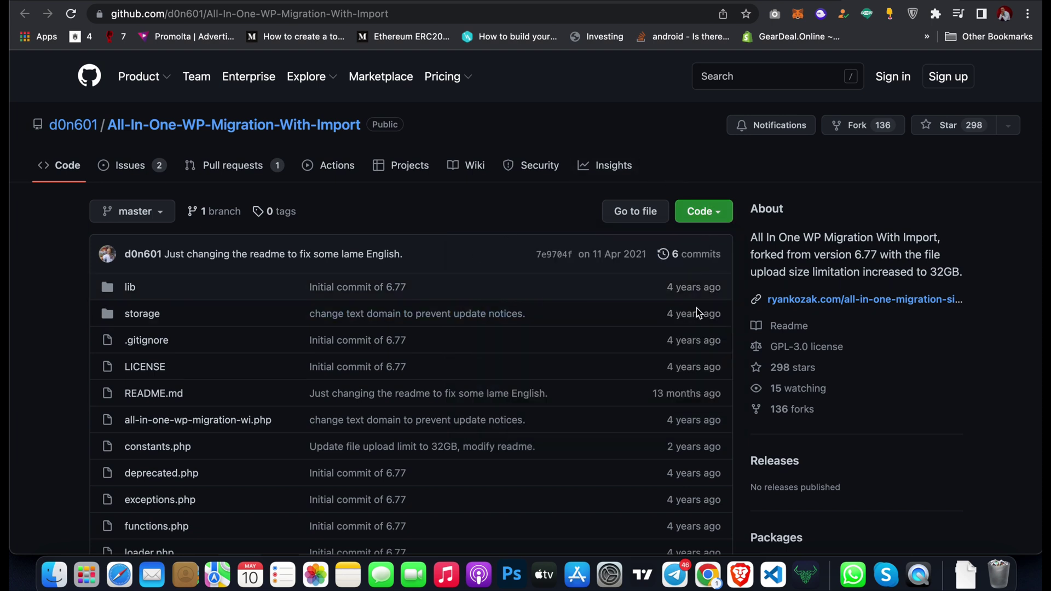
click(712, 213)
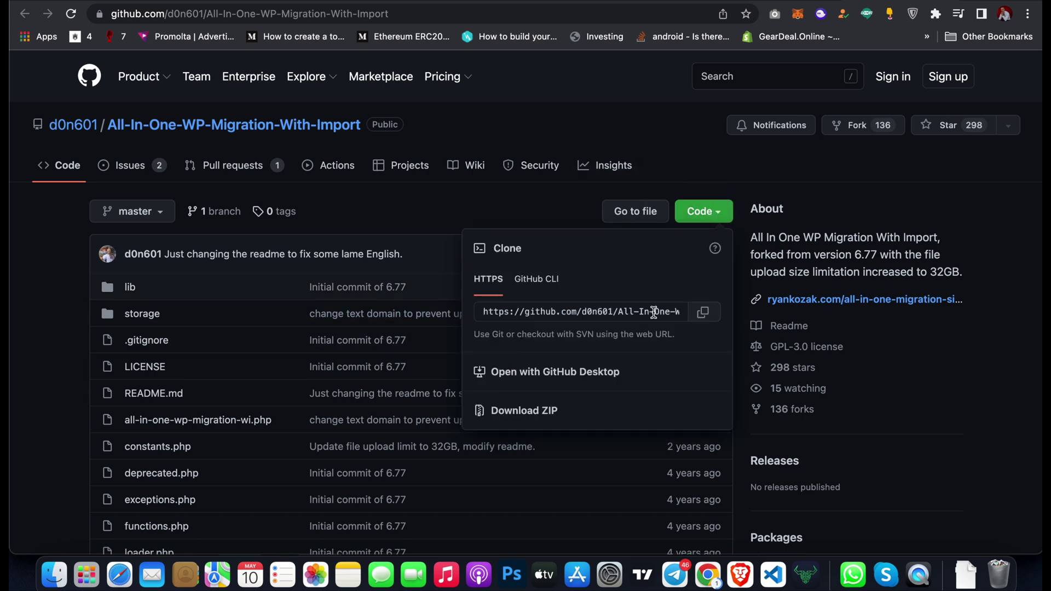
click(533, 413)
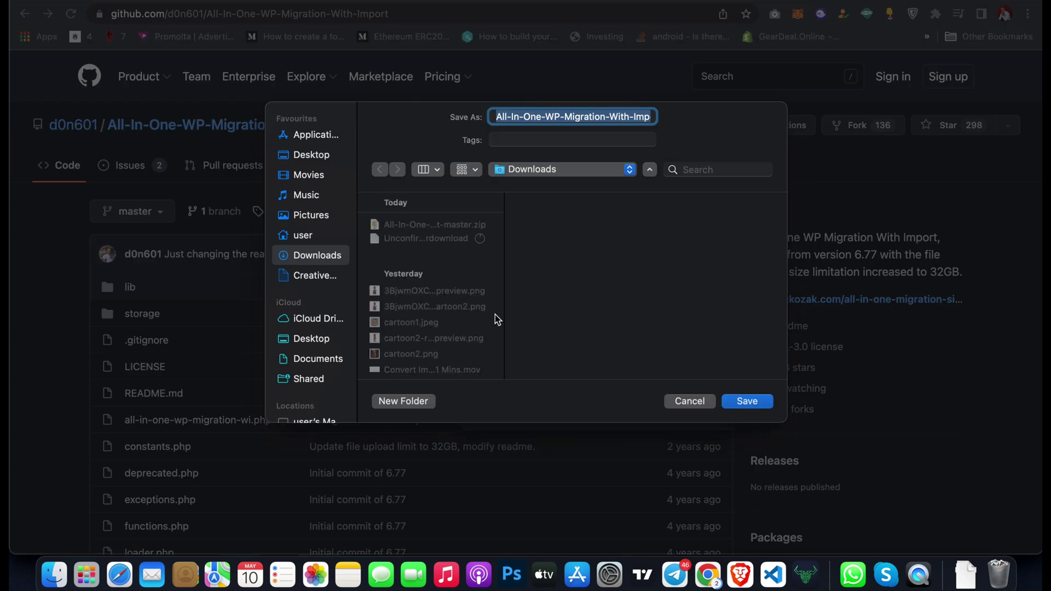
click(747, 401)
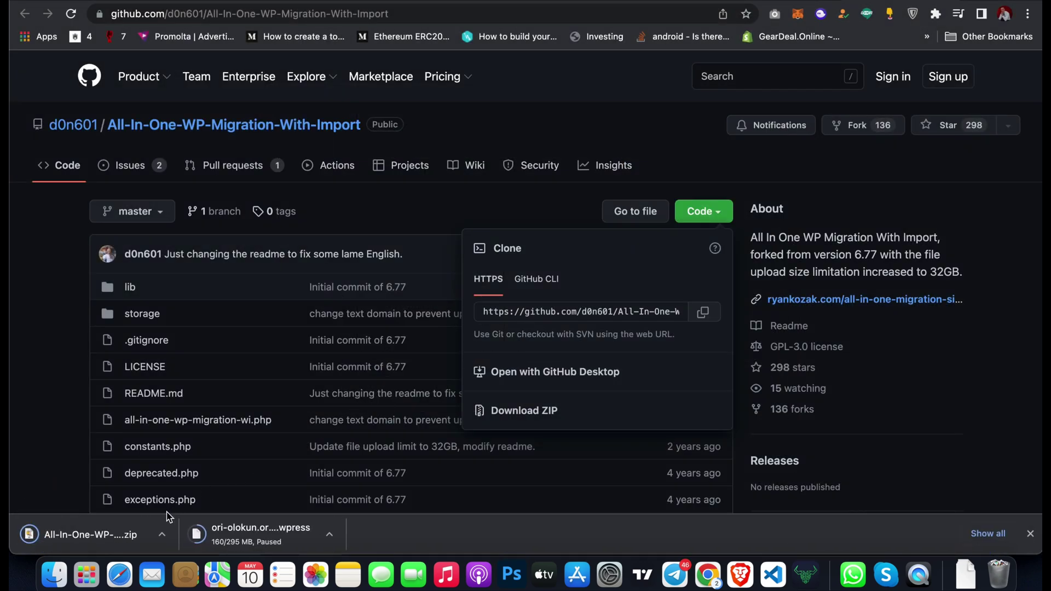
- Dismiss the downloaded ZIP's options and return to the WordPress import page
click(161, 535)
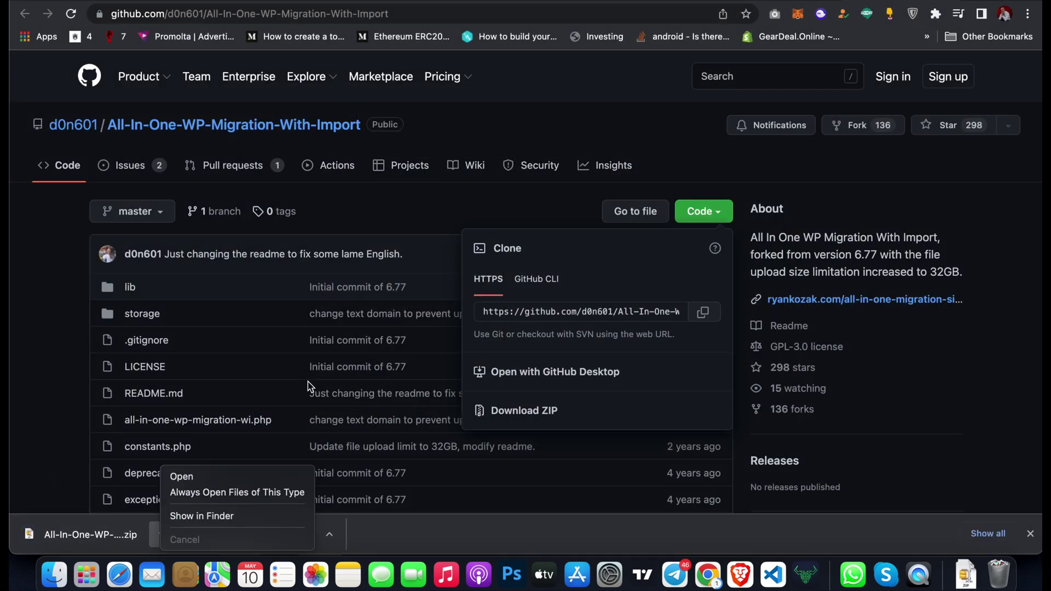
click(327, 369)
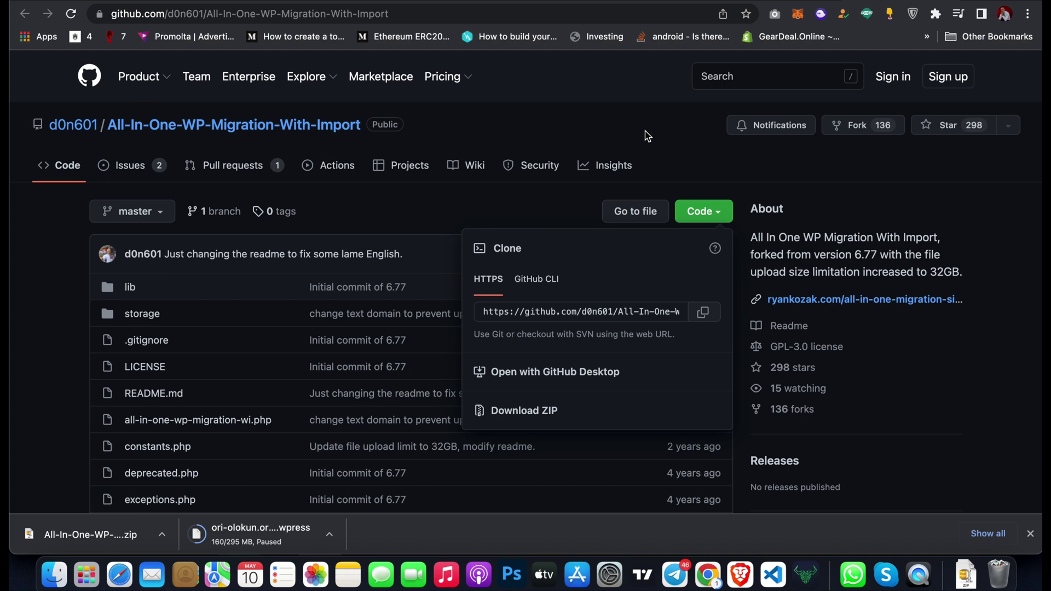
key(ctrl+Tab)
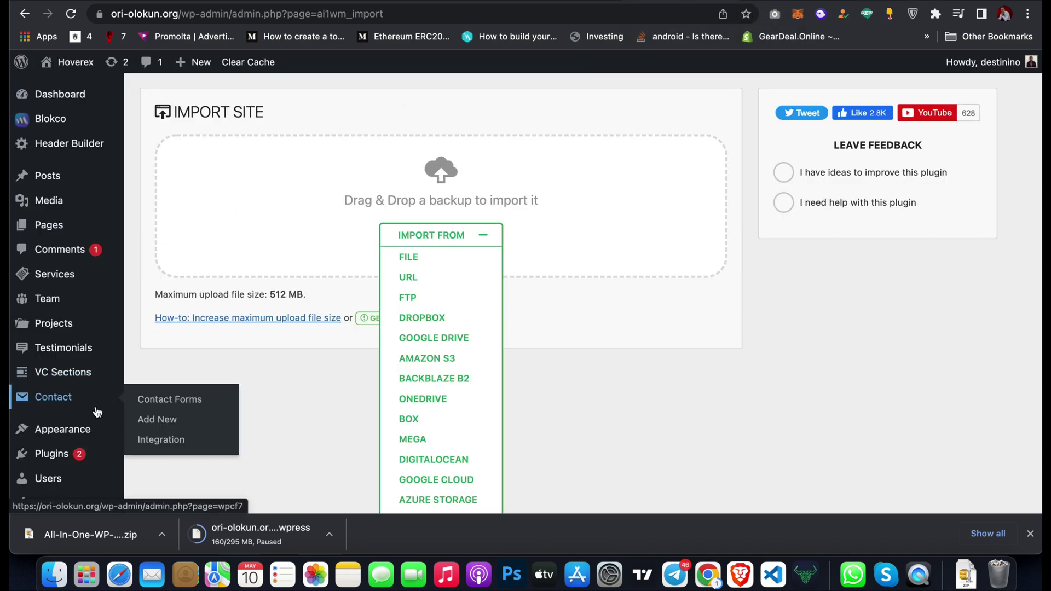
- Upload the downloaded All-In-One-WP-Migration-With-Import ZIP via Plugins > Add New and install it
mouse_move(51, 454)
click(156, 451)
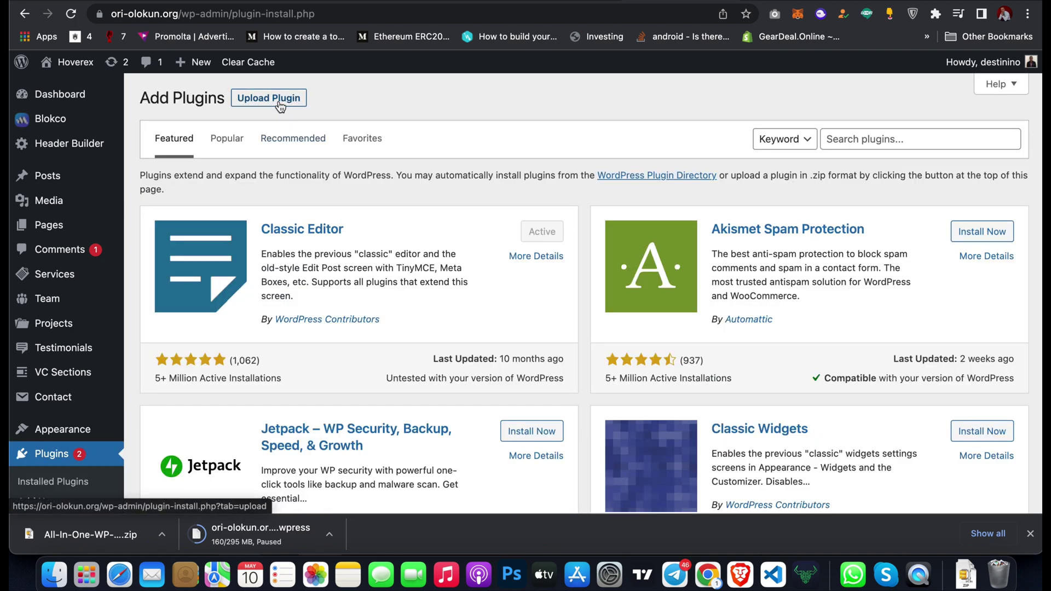
click(268, 98)
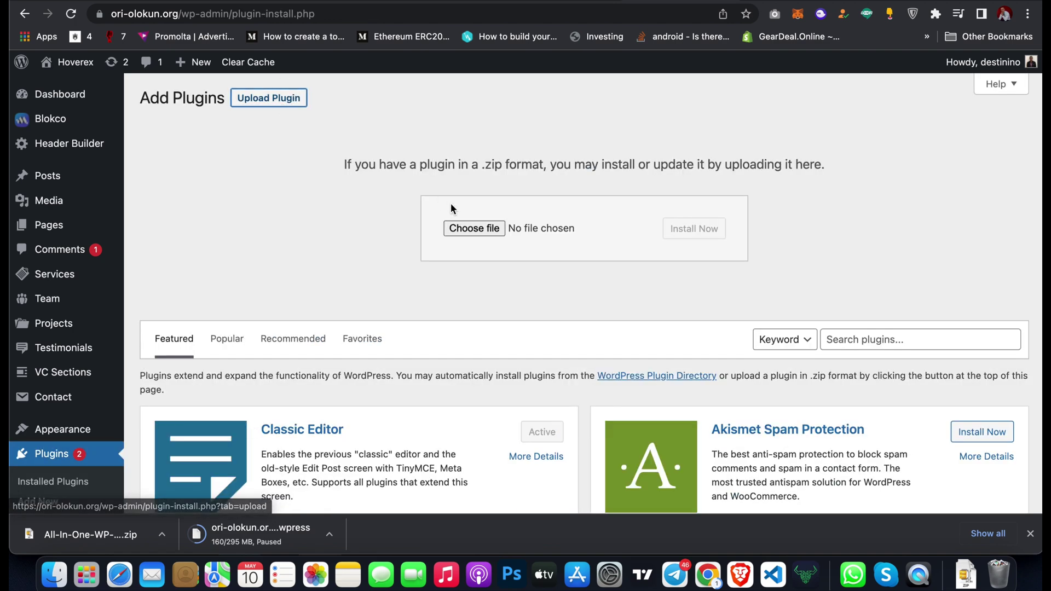
drag(90, 534, 478, 236)
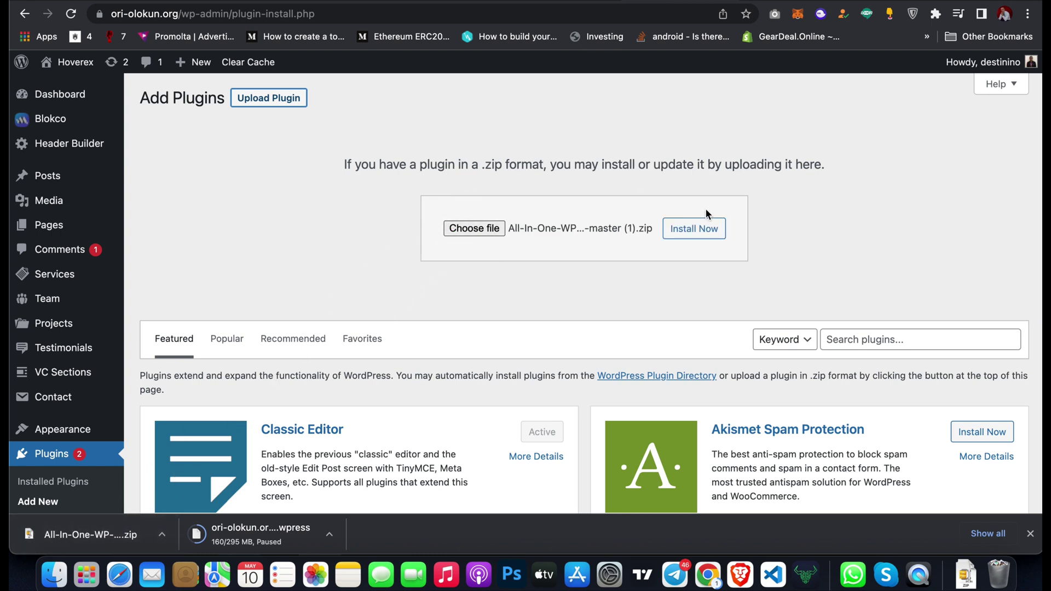
click(694, 228)
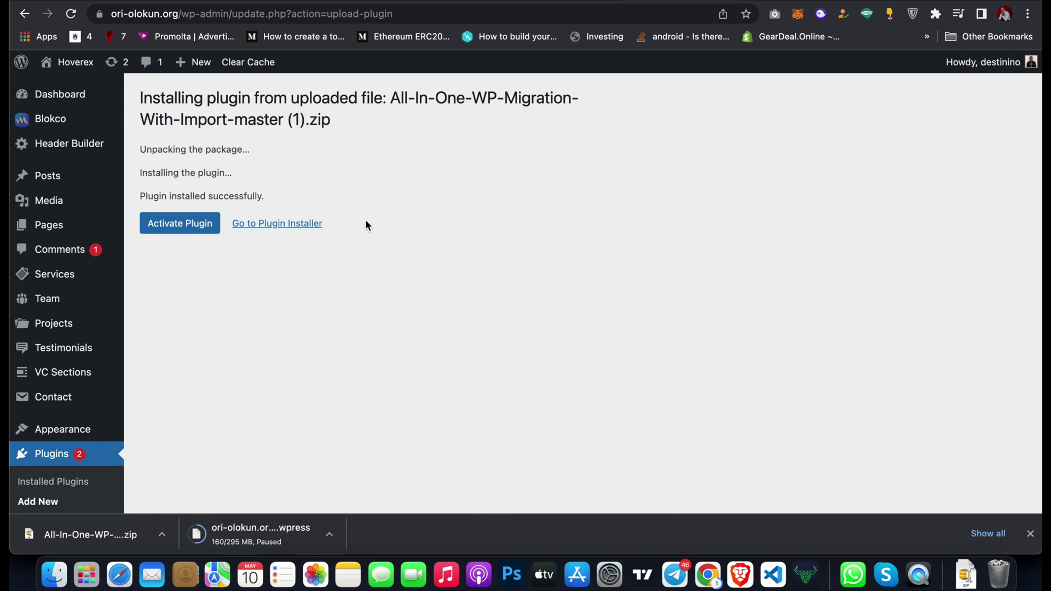
- Deactivate the original All-in-One WP Migration and activate the With Import fork
click(175, 225)
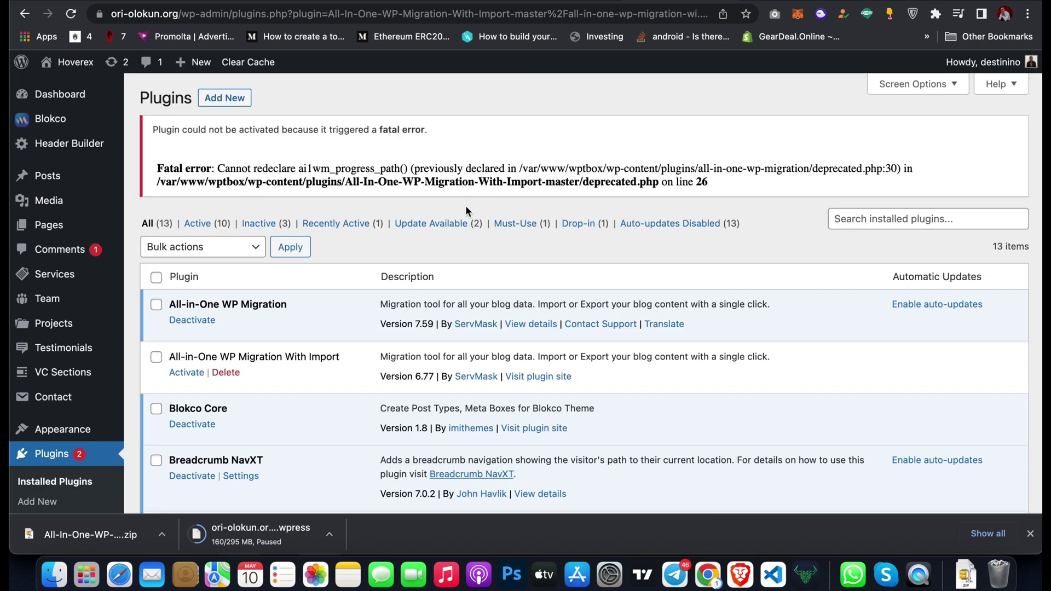
scroll(466, 206, down, 1)
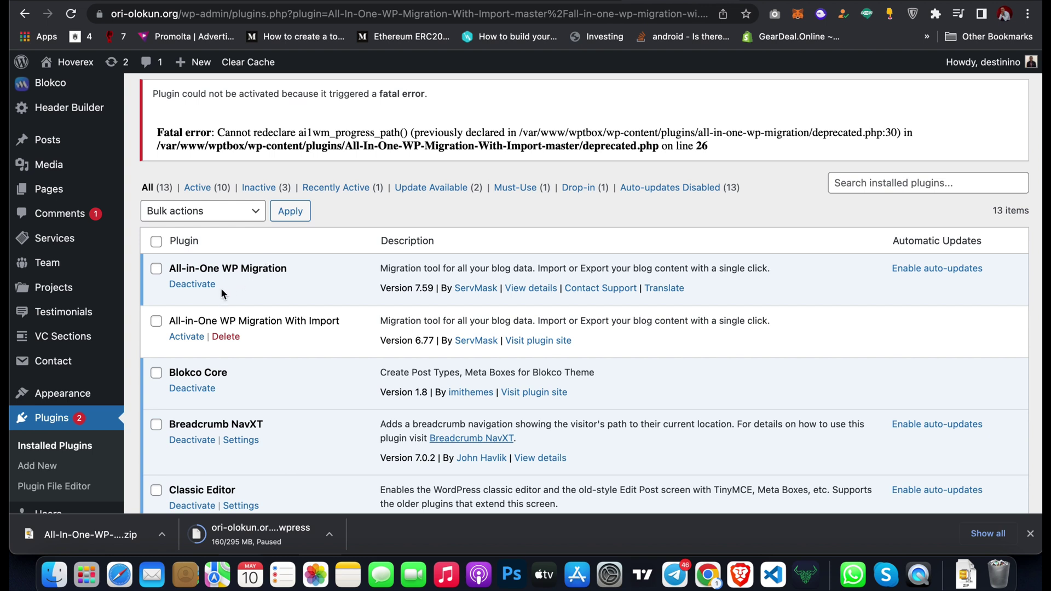
click(192, 284)
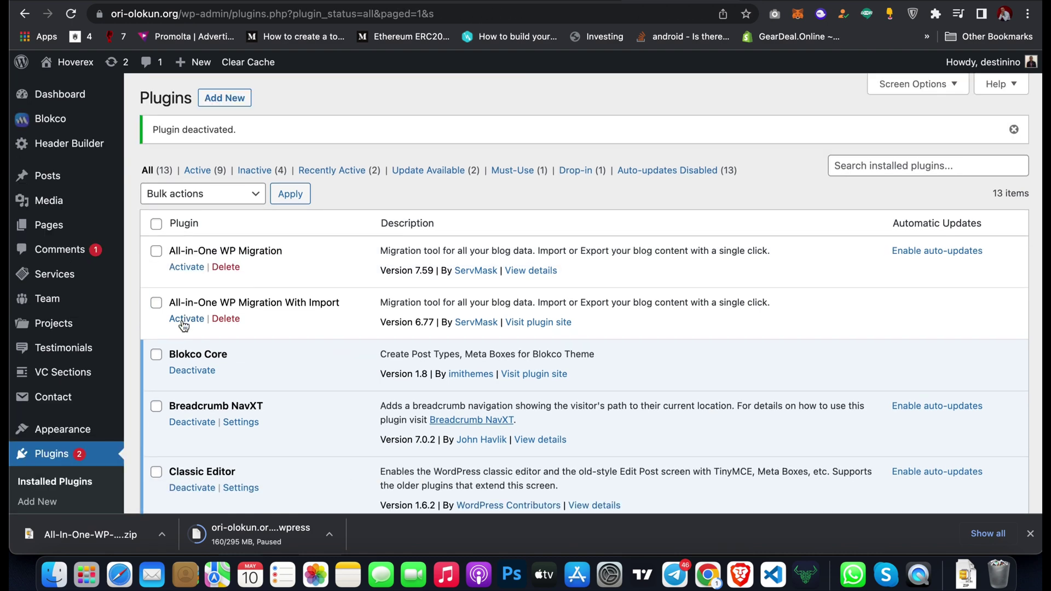
click(186, 319)
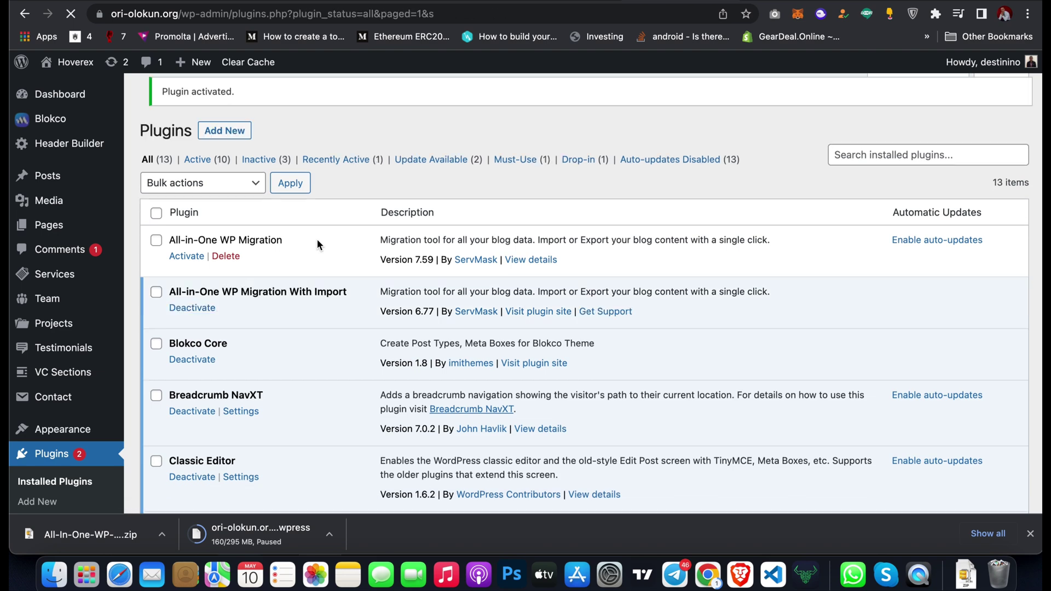
scroll(284, 250, down, 5)
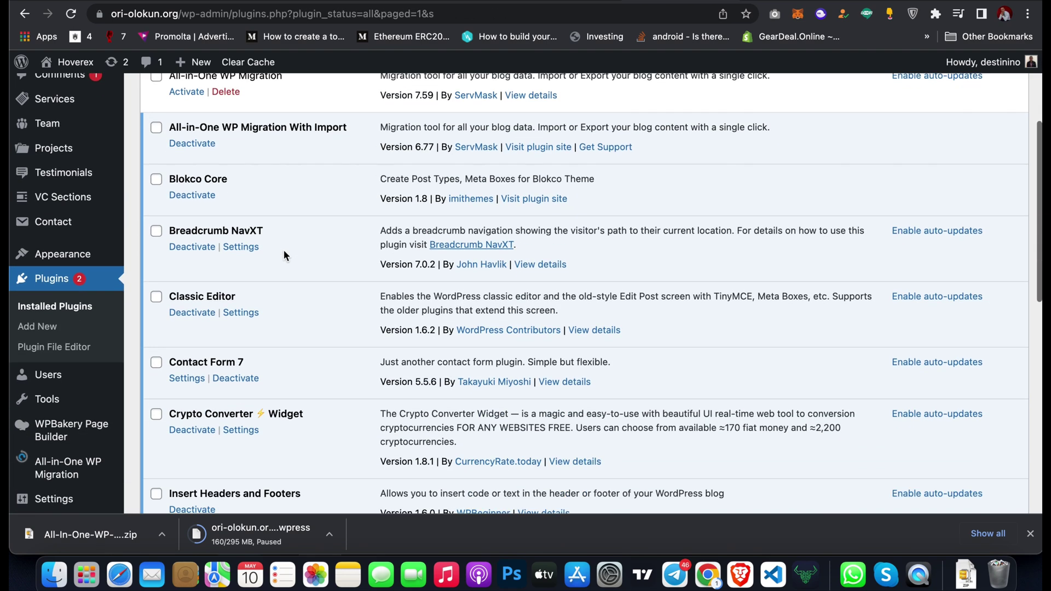
scroll(283, 250, down, 4)
scroll(283, 250, down, 2)
mouse_move(68, 437)
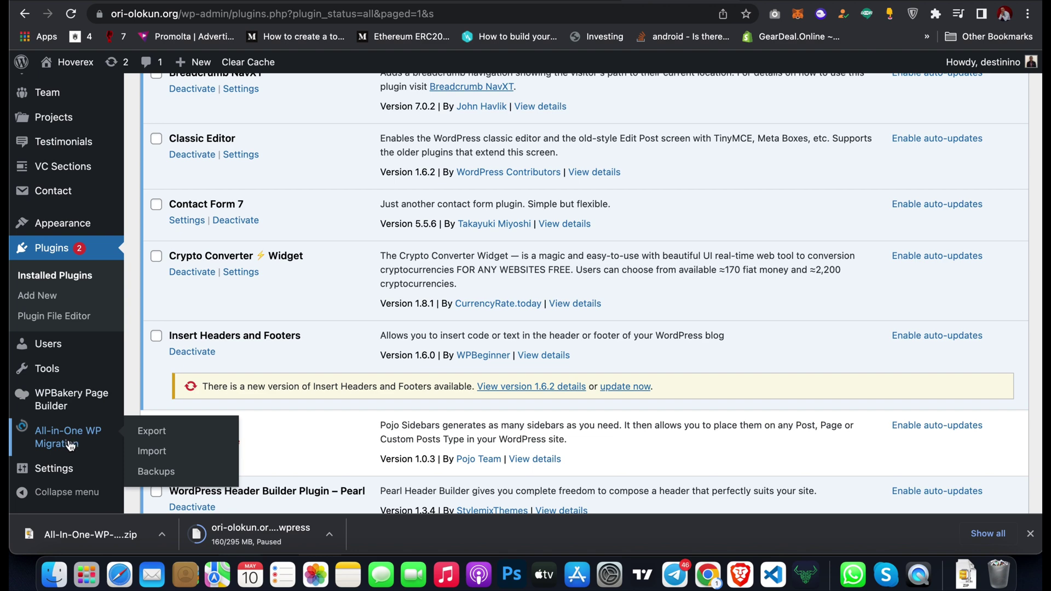
- Highlight the 32 GB maximum upload size on the import page and list the IMPORT FROM sources
click(151, 451)
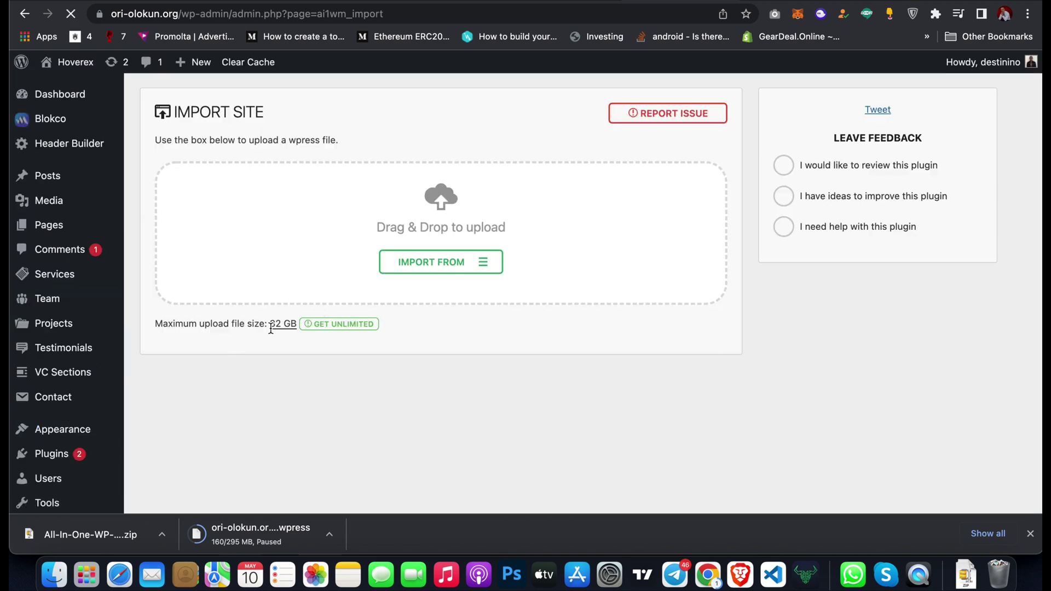
drag(268, 326, 293, 326)
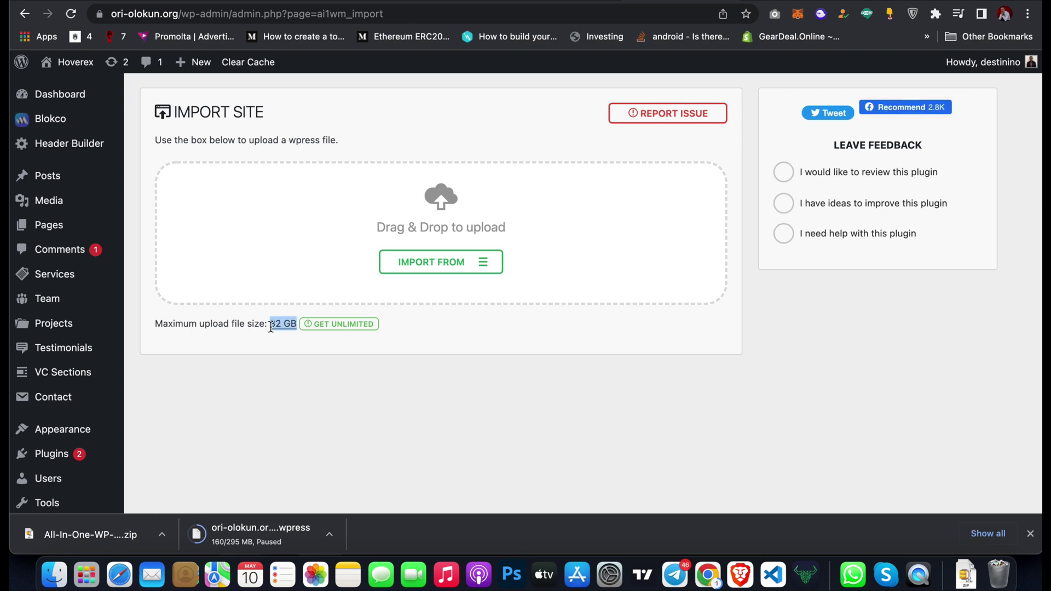
click(274, 325)
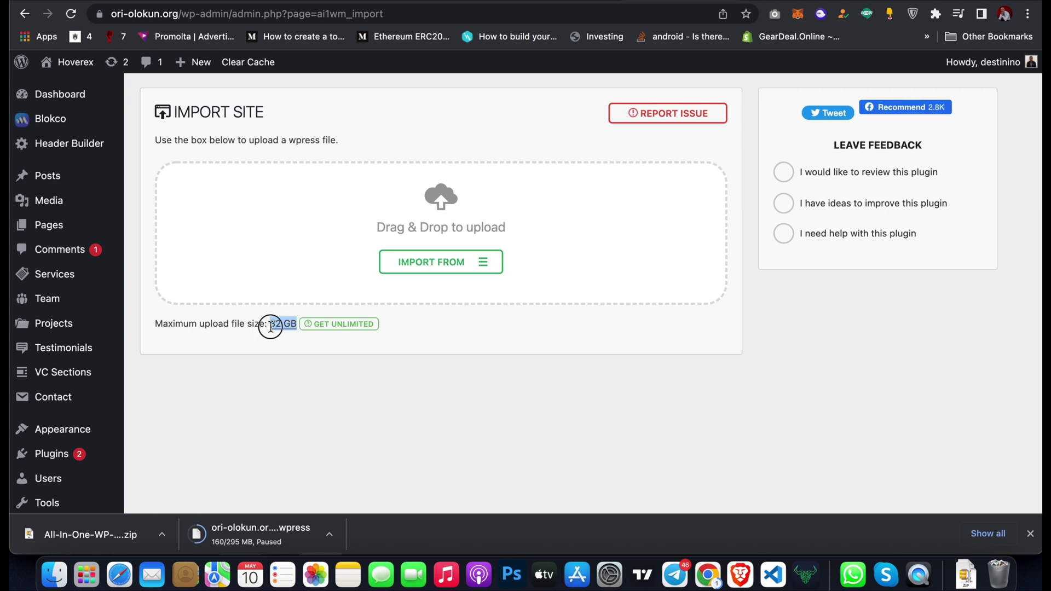
click(425, 270)
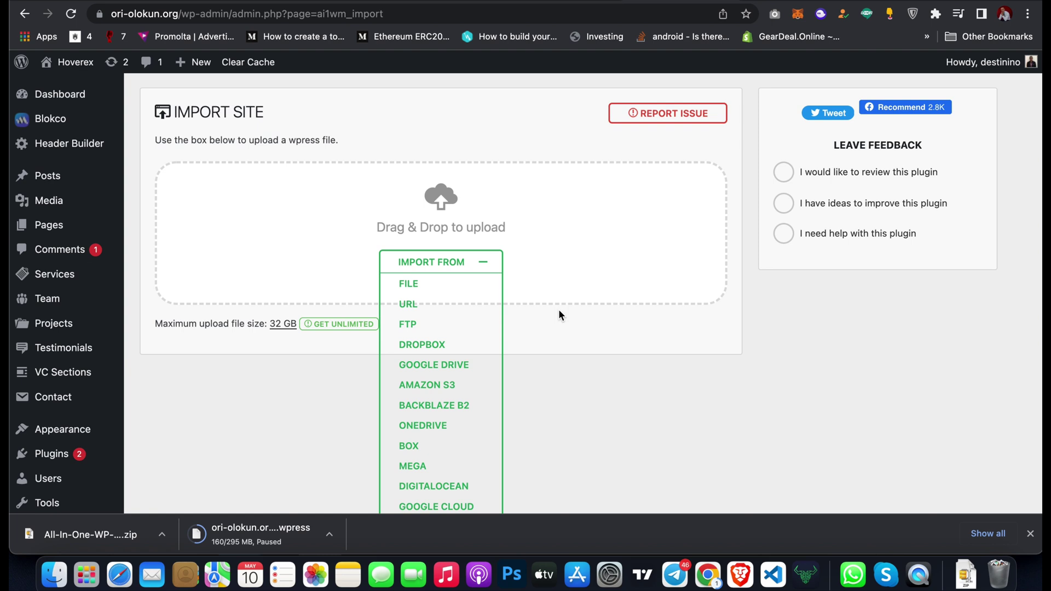
scroll(560, 315, down, 3)
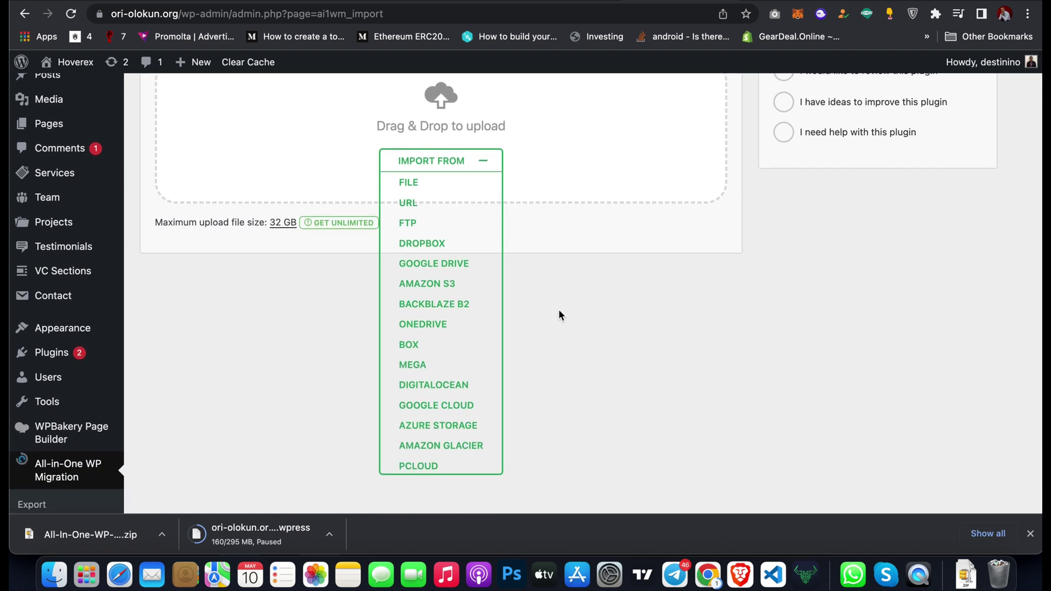